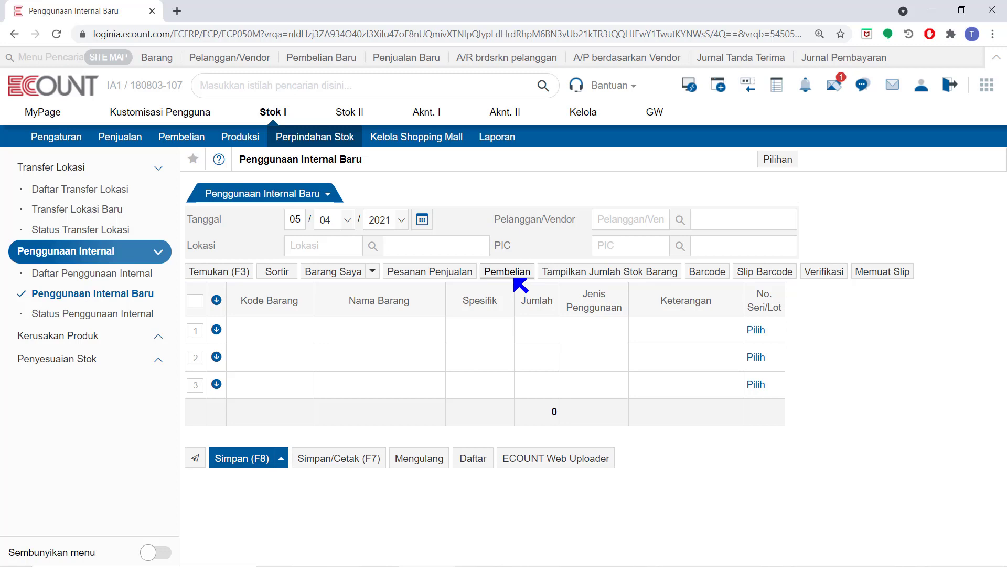
Examine the ECOUNT Web Uploader for new internal use entries and close it
left_click(594, 469)
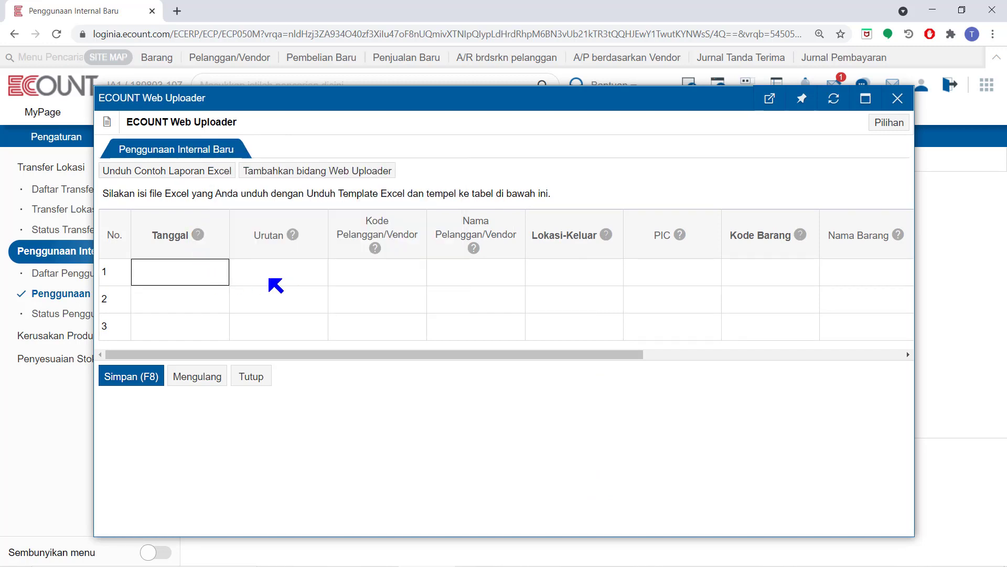
mouse_move(299, 240)
mouse_move(376, 252)
left_click(264, 376)
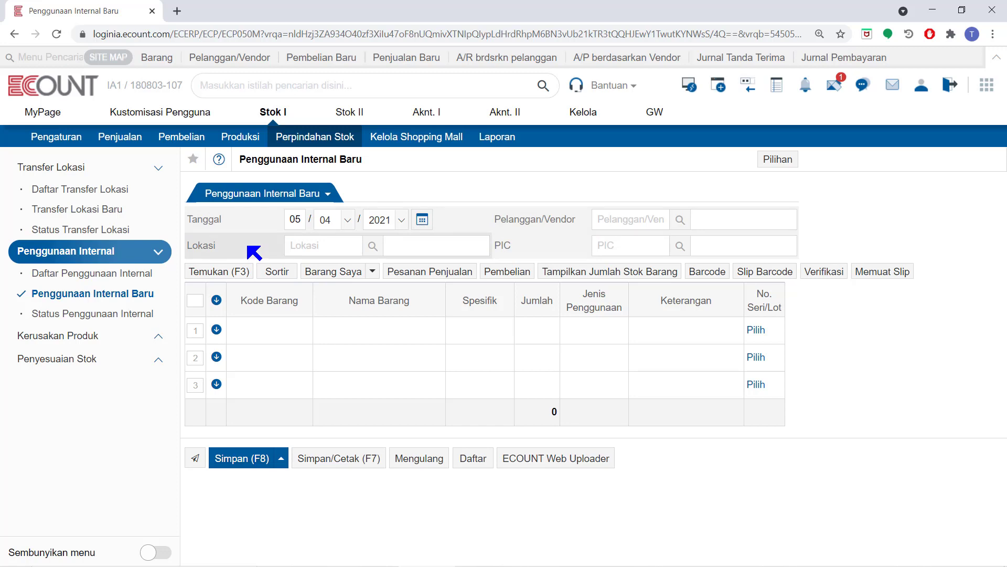
Set the internal use entry's location to Gudang Pusat and fill in the person in charge
left_click(289, 245)
type("pu")
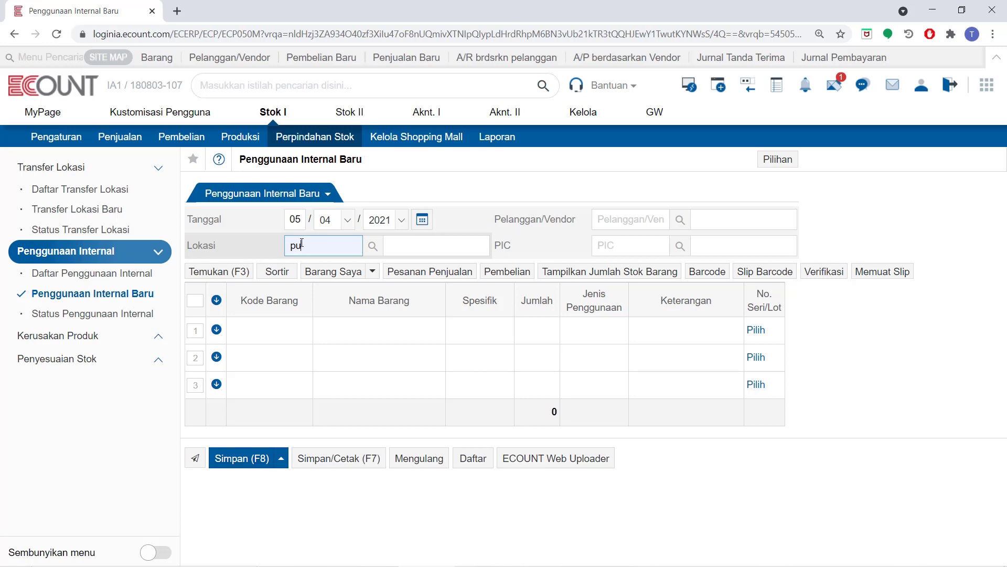
type("sat")
key("Return")
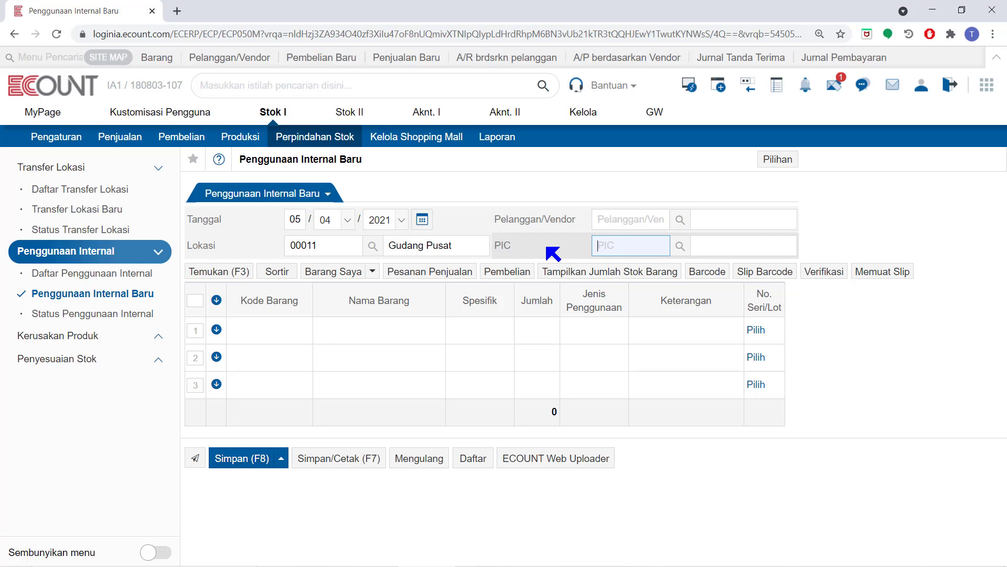
type("tan")
key("Return")
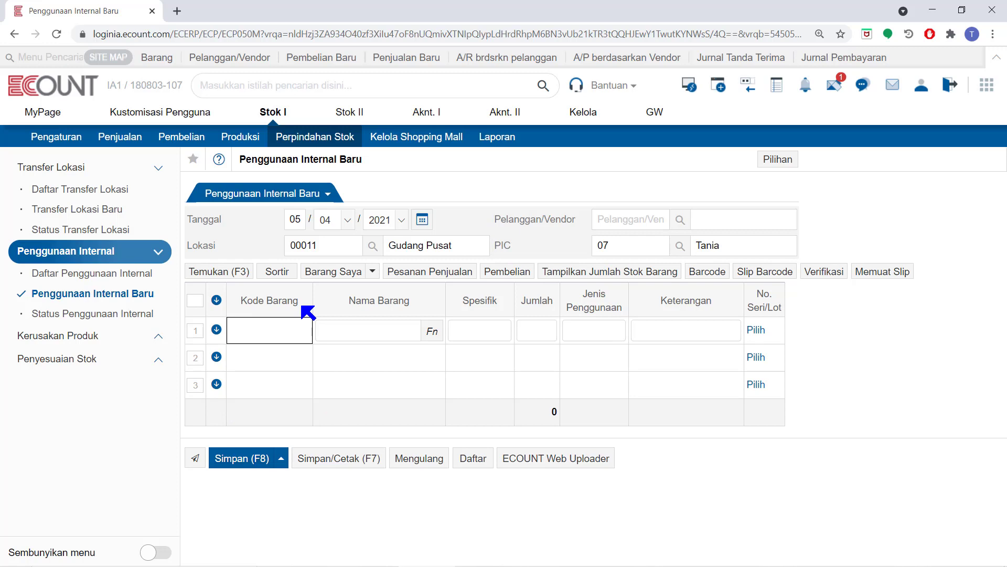
Add Red Velvet Cookies (VDT_002) as the first item line with a quantity of 2
left_click(292, 326)
type("r")
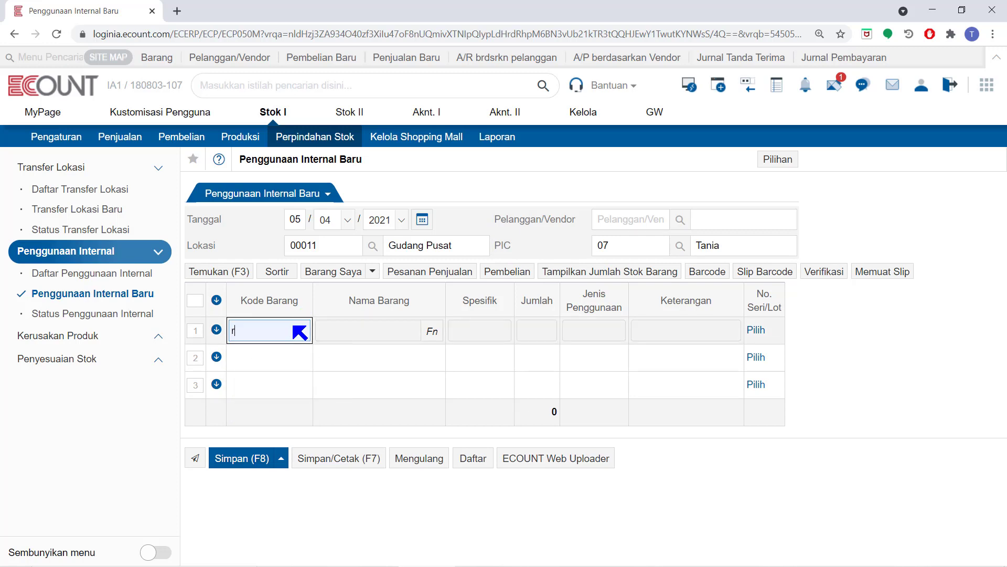
type("ed vel")
key("Return")
left_click(422, 253)
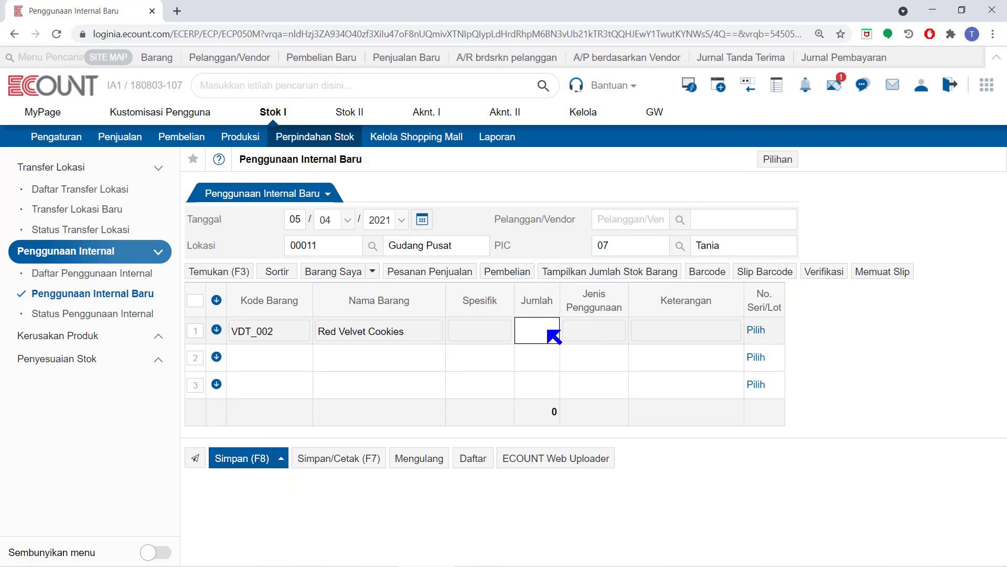
type("2")
key("Return")
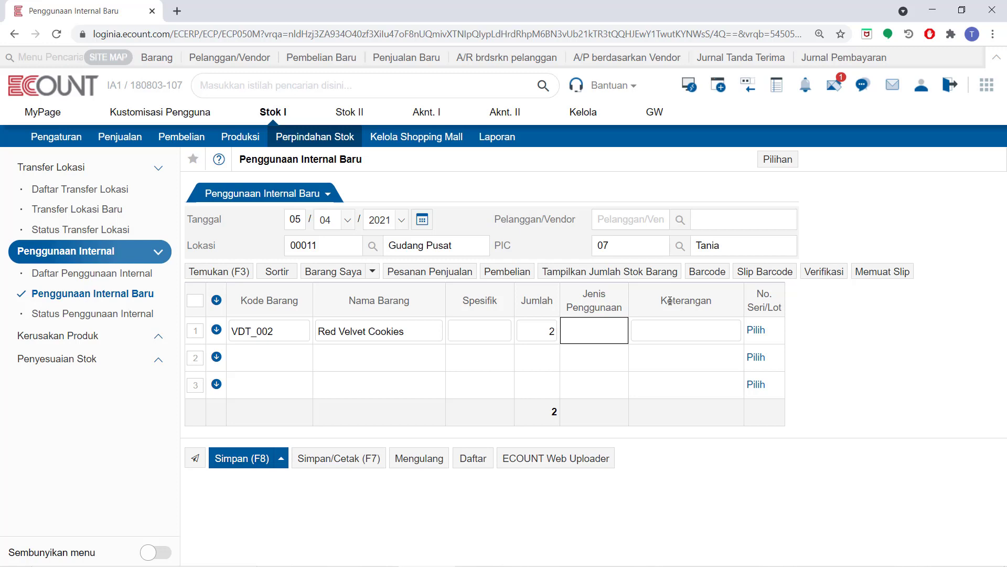
Create a new internal usage type named Tester and close the usage type list
left_click(607, 337)
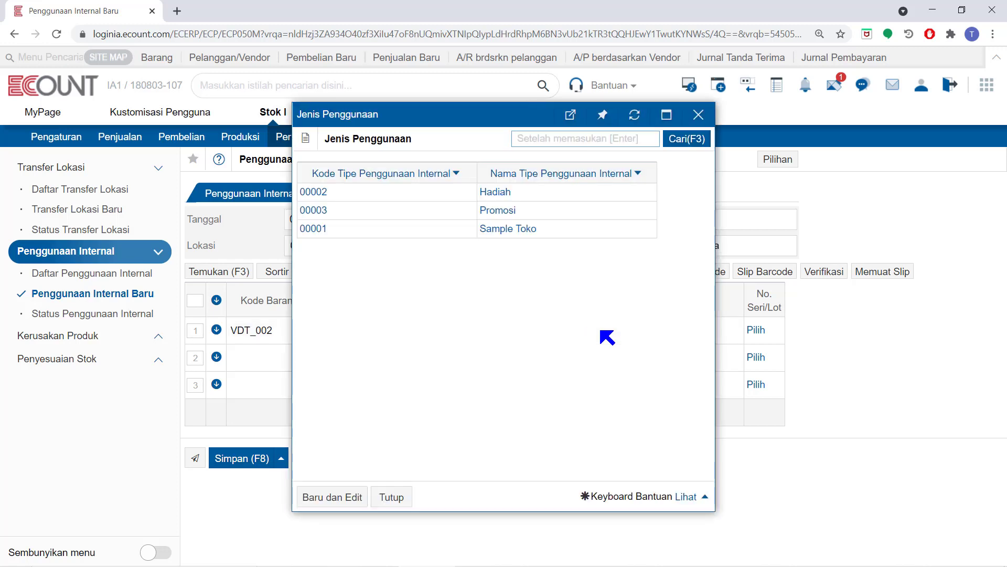
left_click(329, 498)
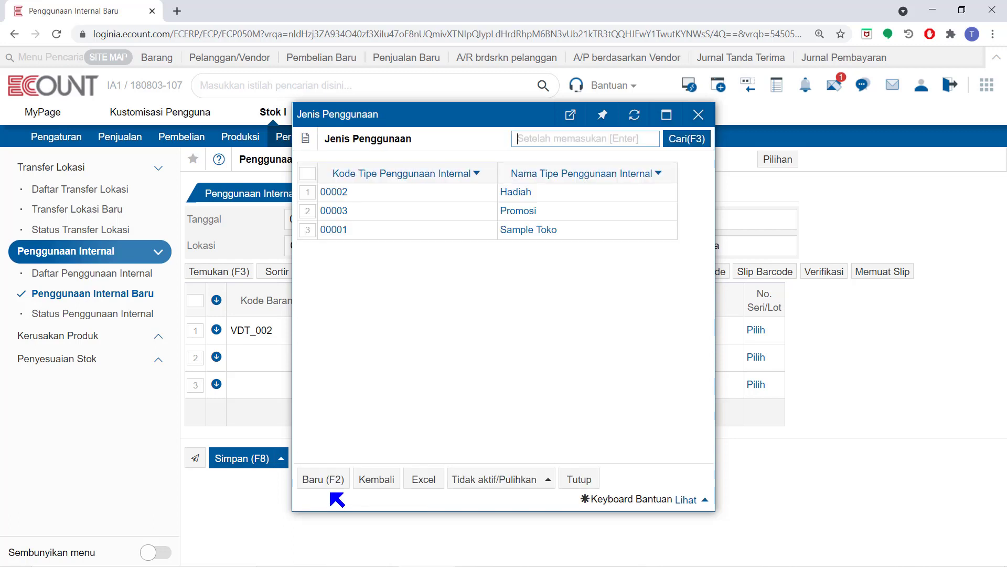
left_click(335, 479)
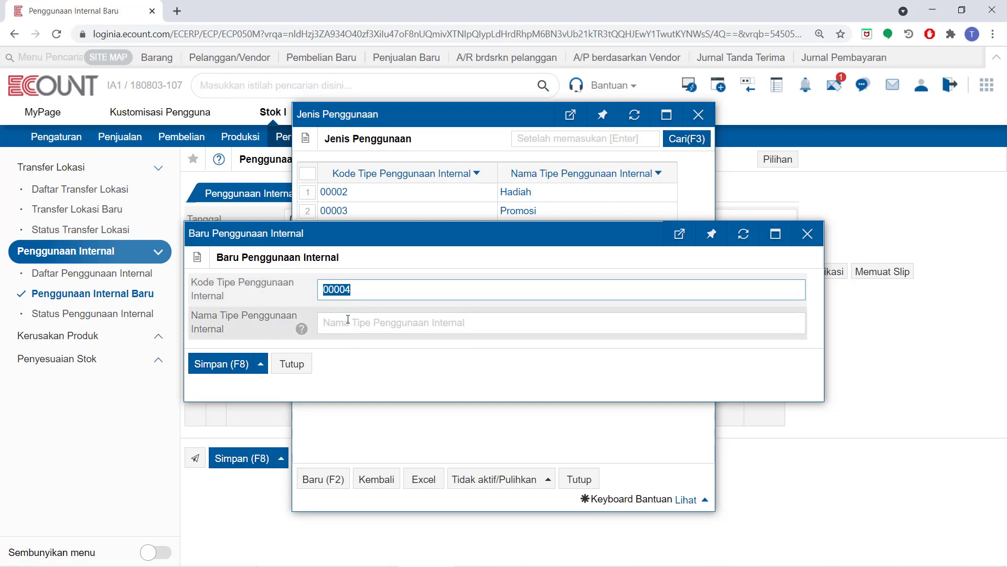
left_click(349, 321)
type("Tester")
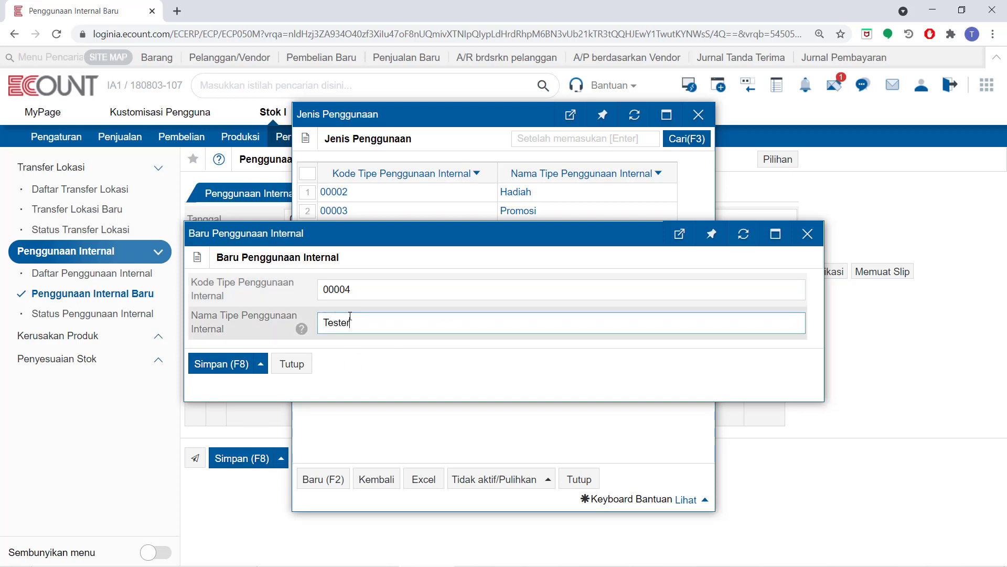
left_click(210, 370)
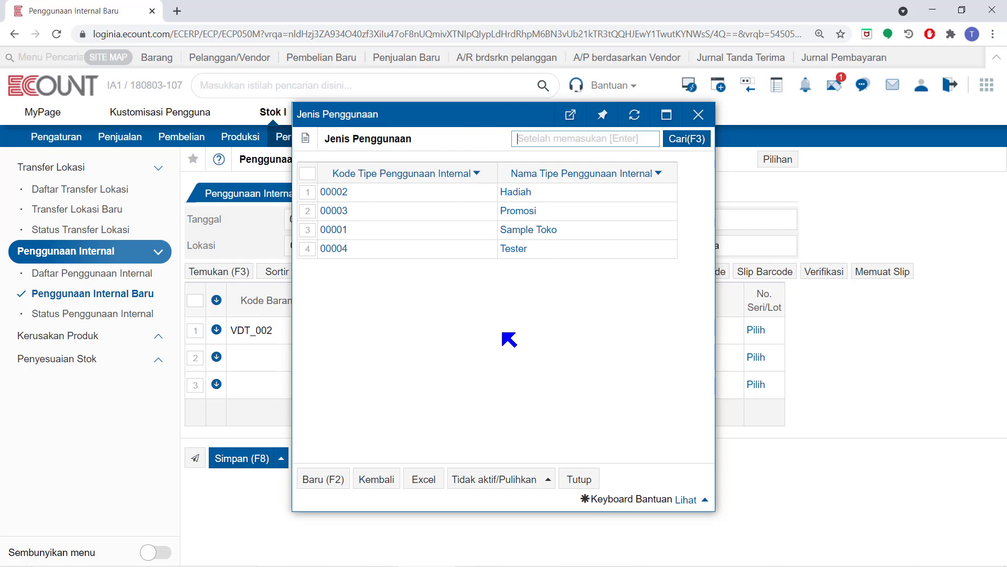
left_click(699, 116)
Assign the Tester usage type to the Red Velvet Cookies line and save the entry with its printable slip
left_click(606, 332)
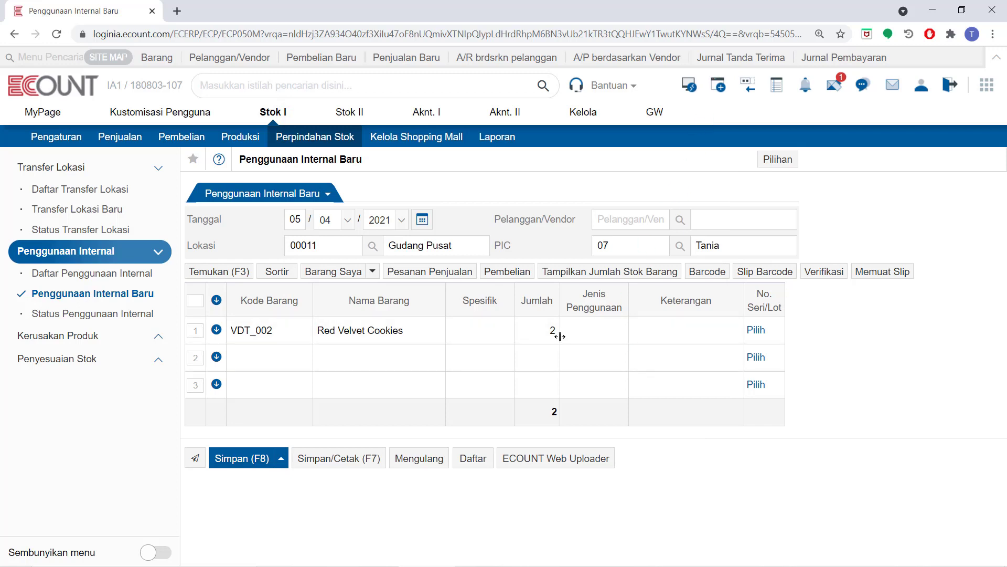
type("tester")
key("Return")
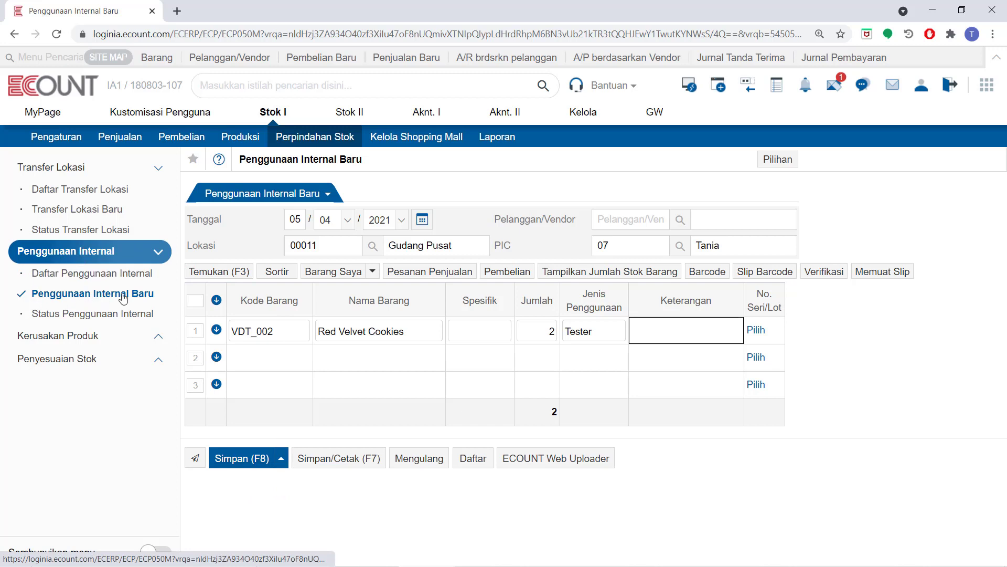
left_click(338, 467)
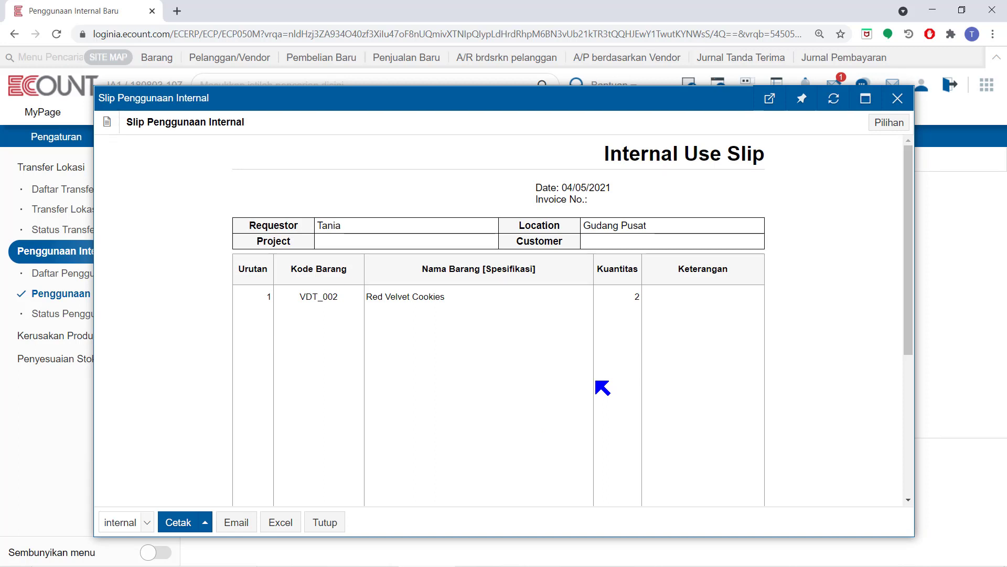
Create a new slip template named penggunaan internal, copied from **Default**
left_click(887, 124)
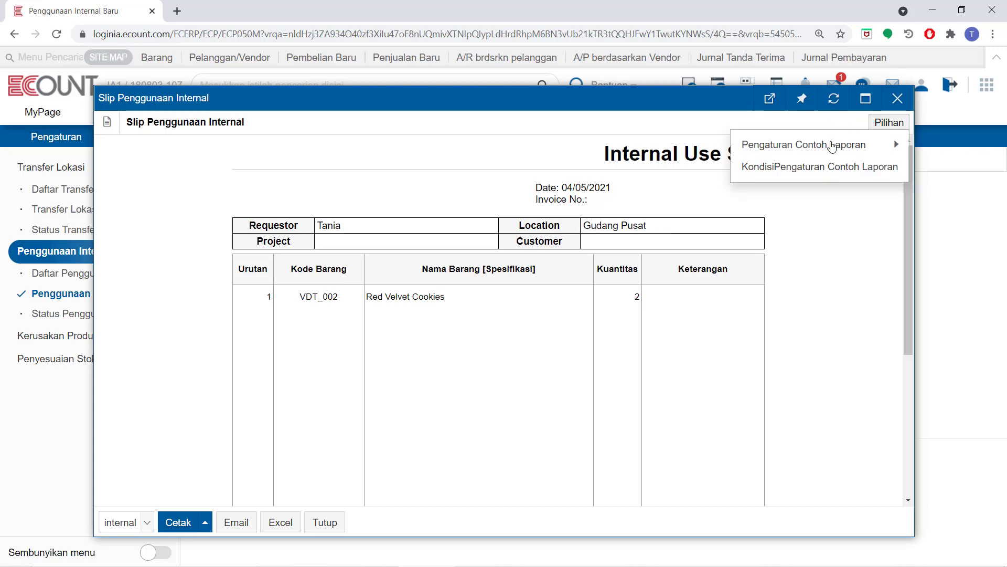
mouse_move(831, 149)
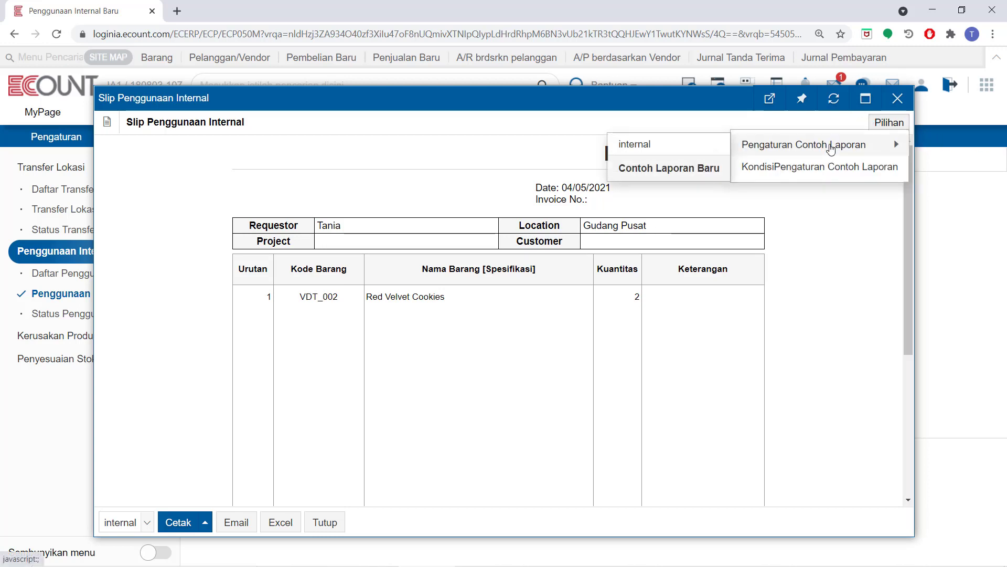
left_click(682, 173)
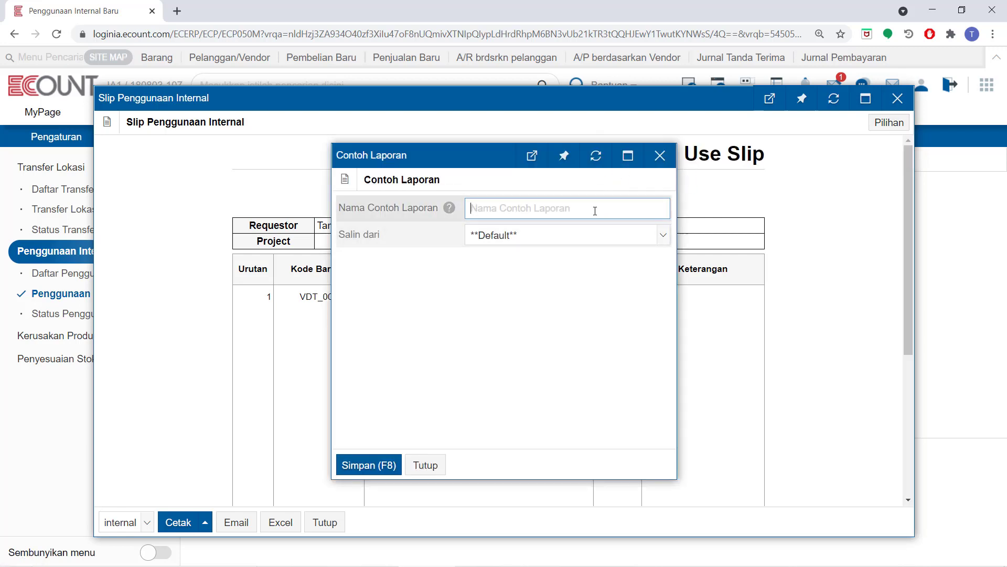
type("peng")
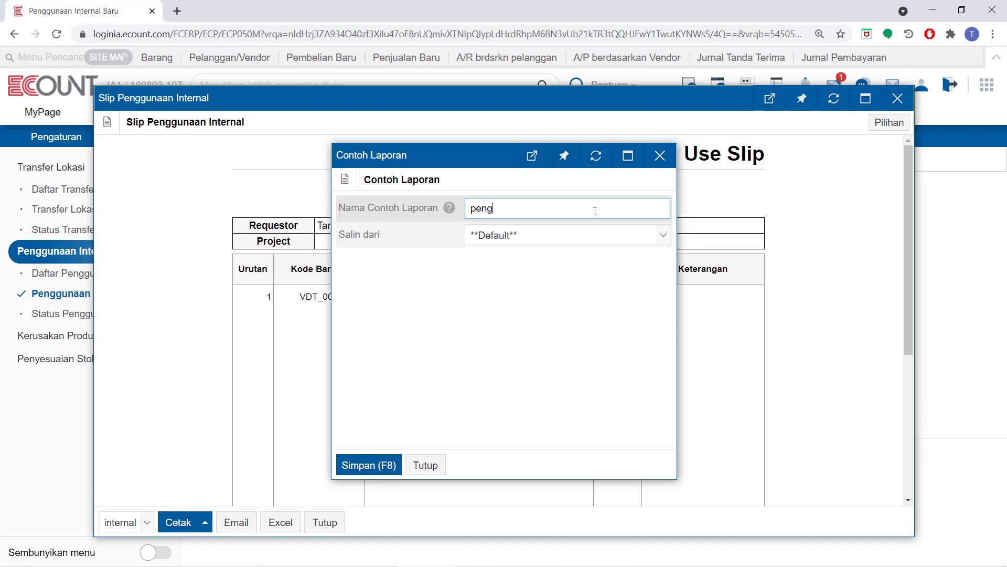
type("gunaan internal")
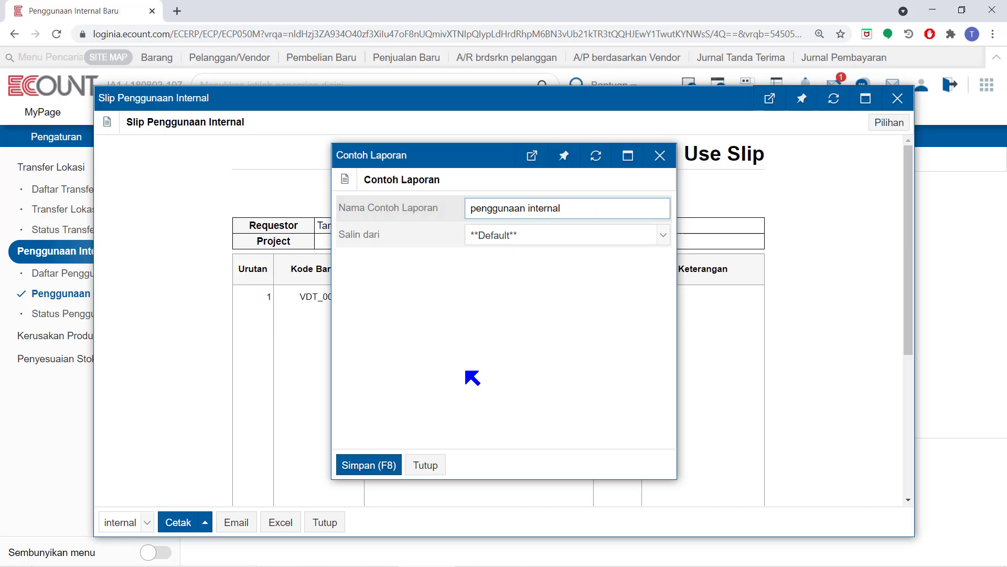
left_click(369, 465)
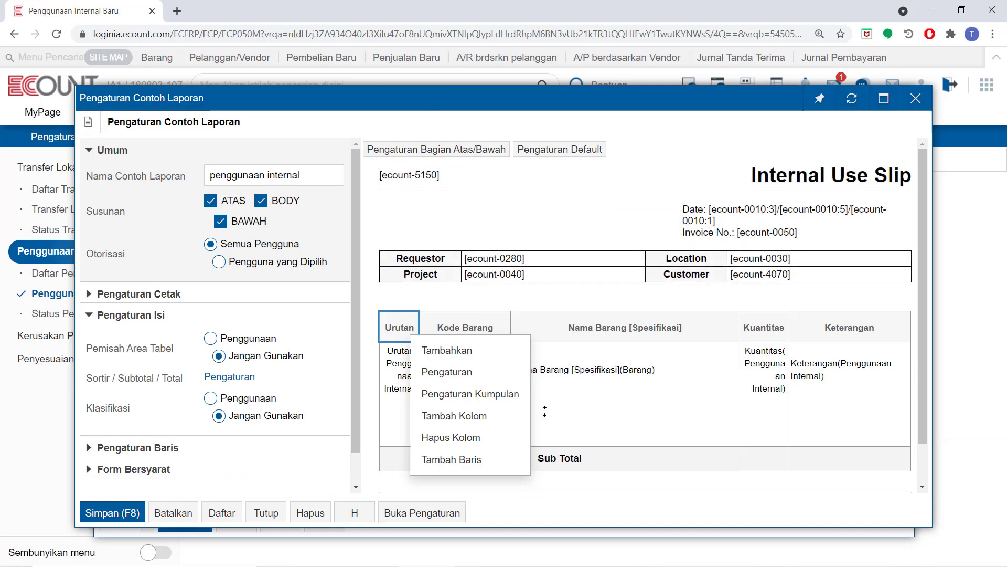
Examine the template's layout and the item name column's editing options, and close the template settings and slip preview
mouse_move(787, 231)
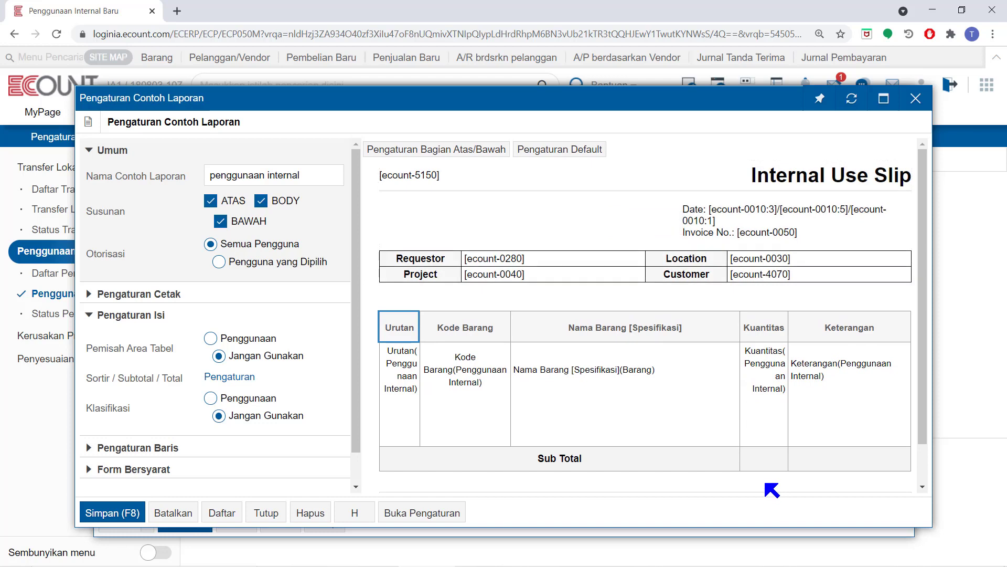
scroll(771, 483, "down", 1)
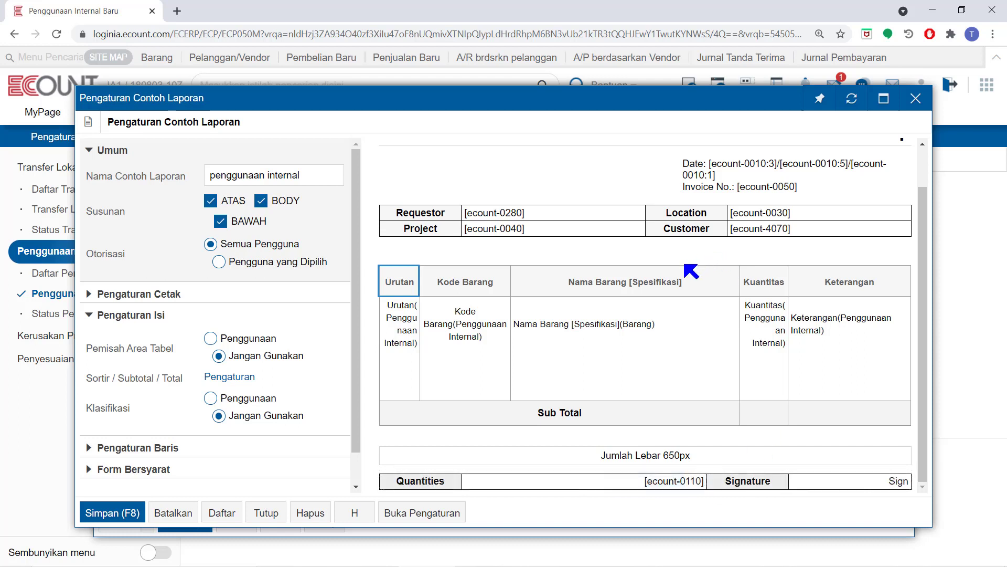
left_click(683, 281)
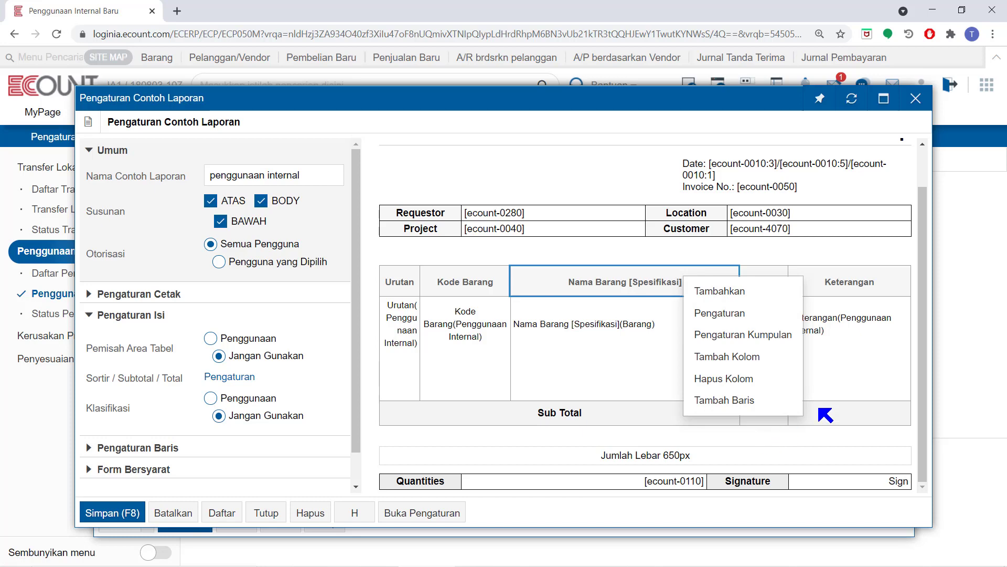
left_click(911, 96)
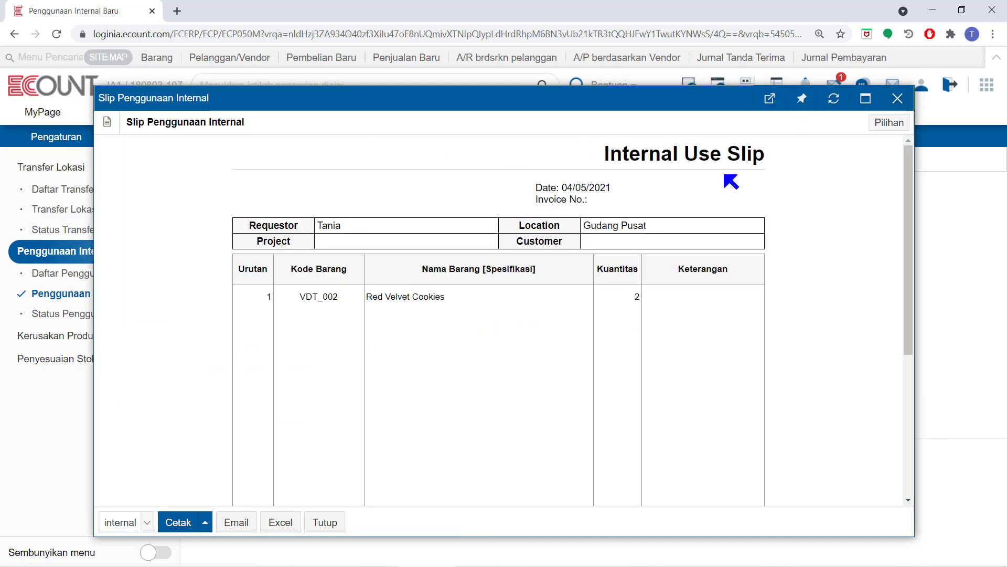
left_click(896, 98)
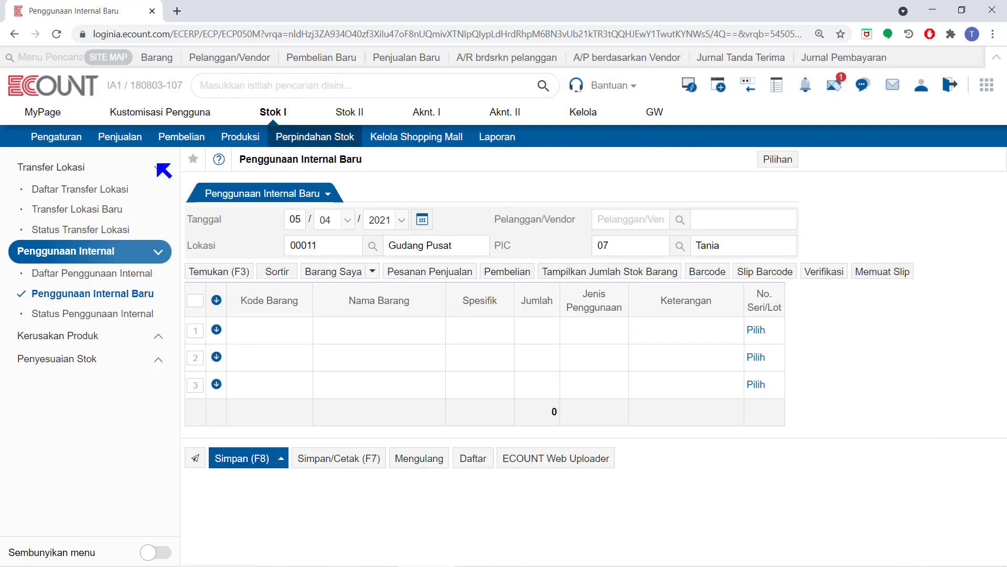
Open the 05/04/2021 -2 entry from the internal use list
left_click(112, 283)
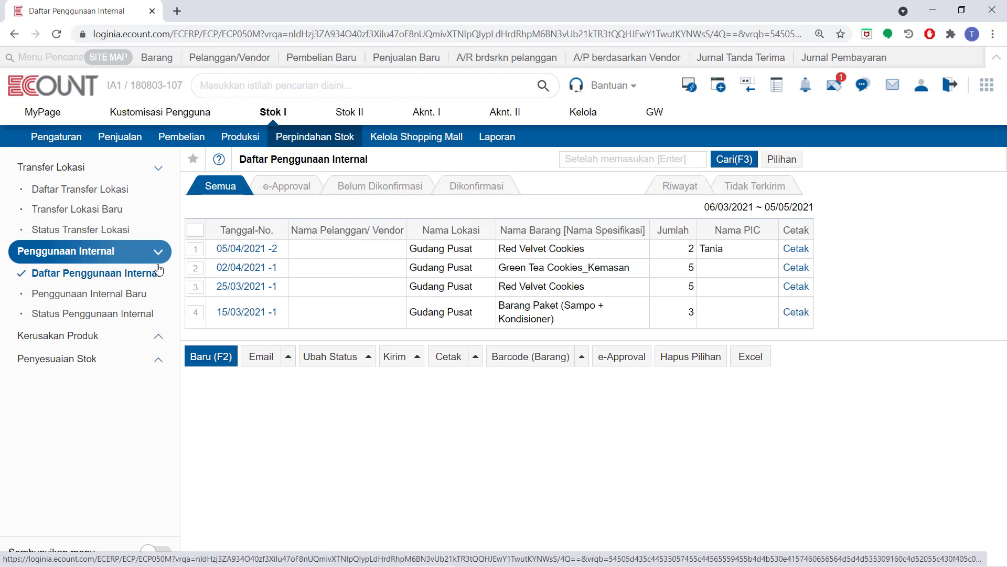
left_click(271, 250)
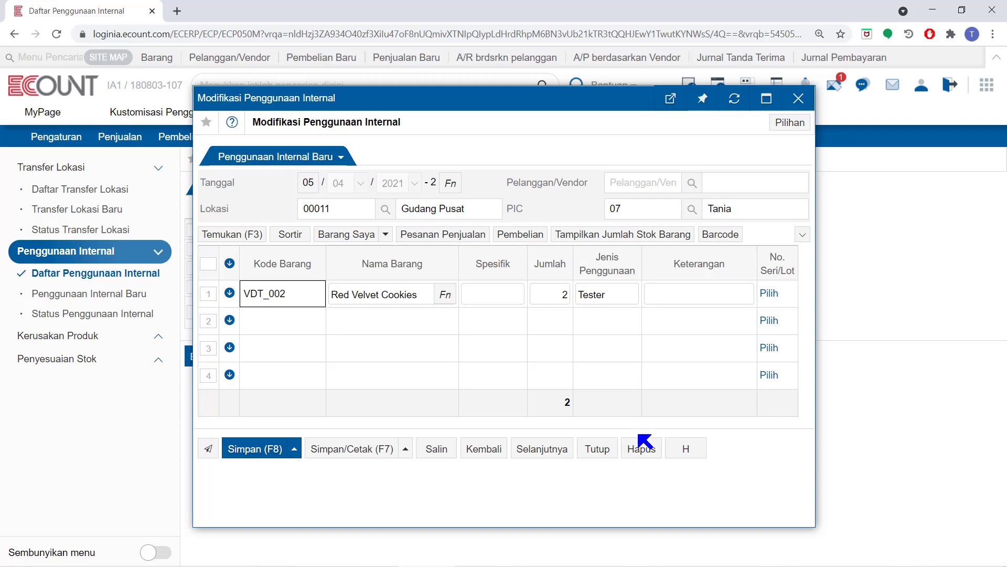
left_click(660, 448)
Draft a copy of the entry dated 08/04/2021 with a quantity of -2, and close it without saving
left_click(442, 451)
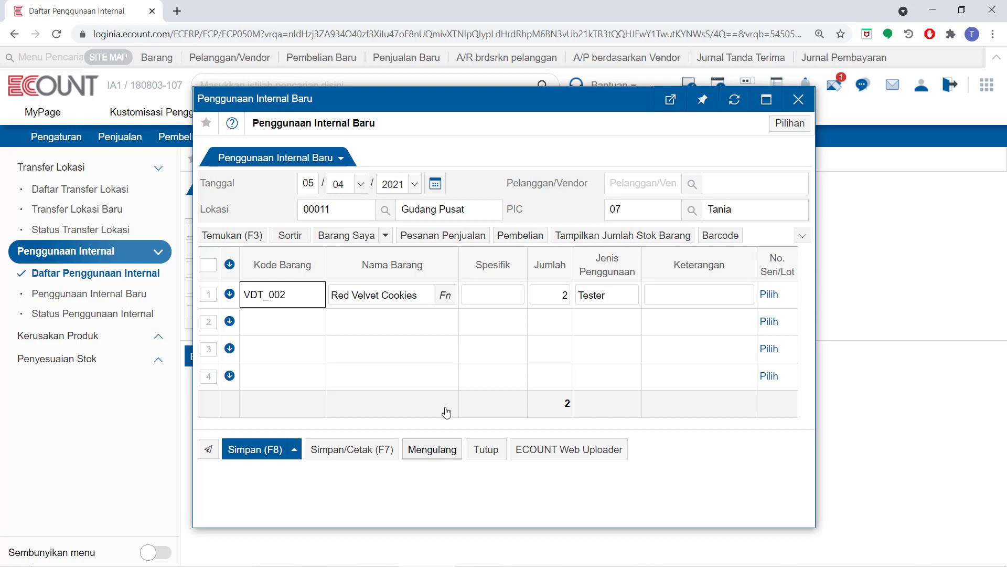
left_click(435, 183)
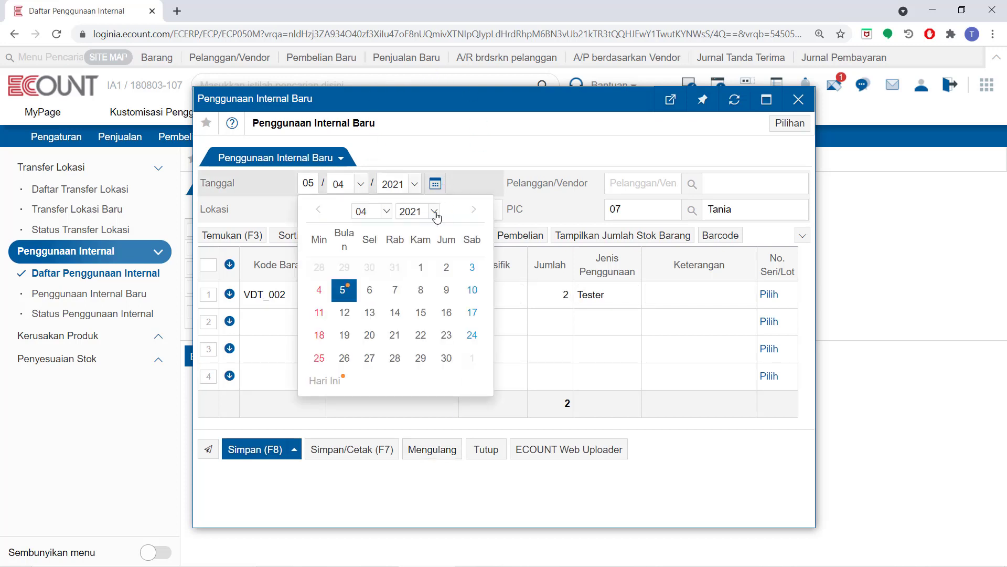
left_click(421, 290)
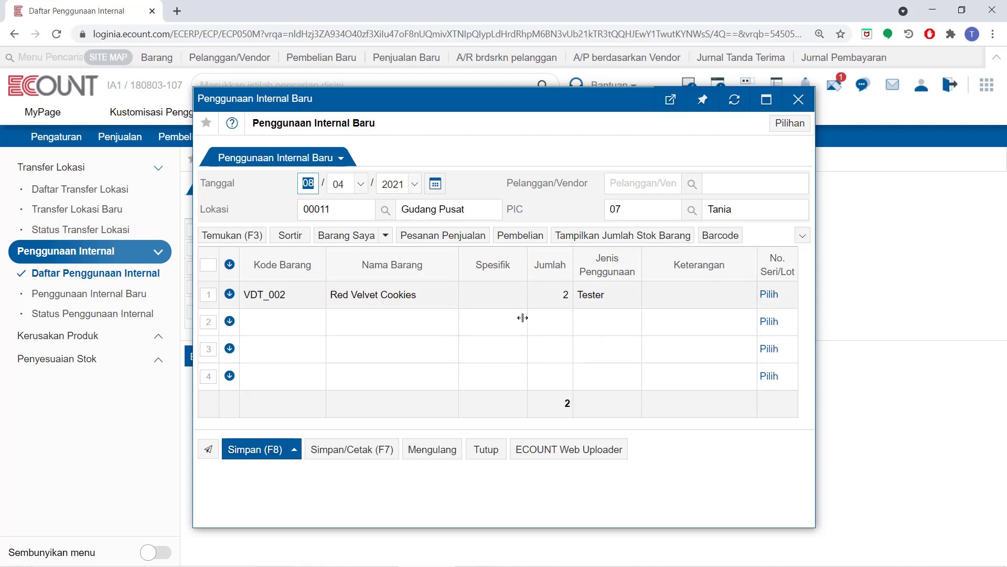
left_click(542, 301)
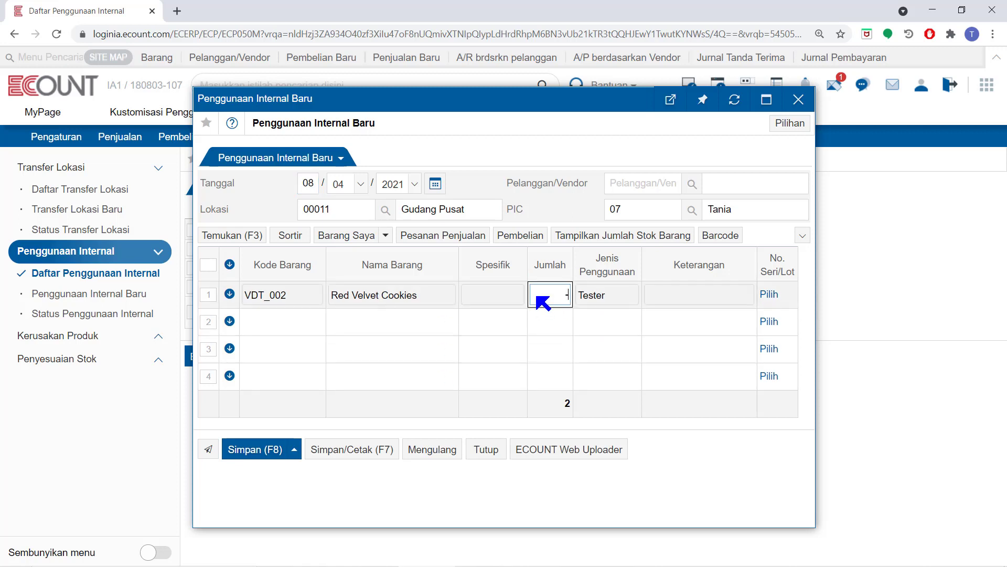
type("-2")
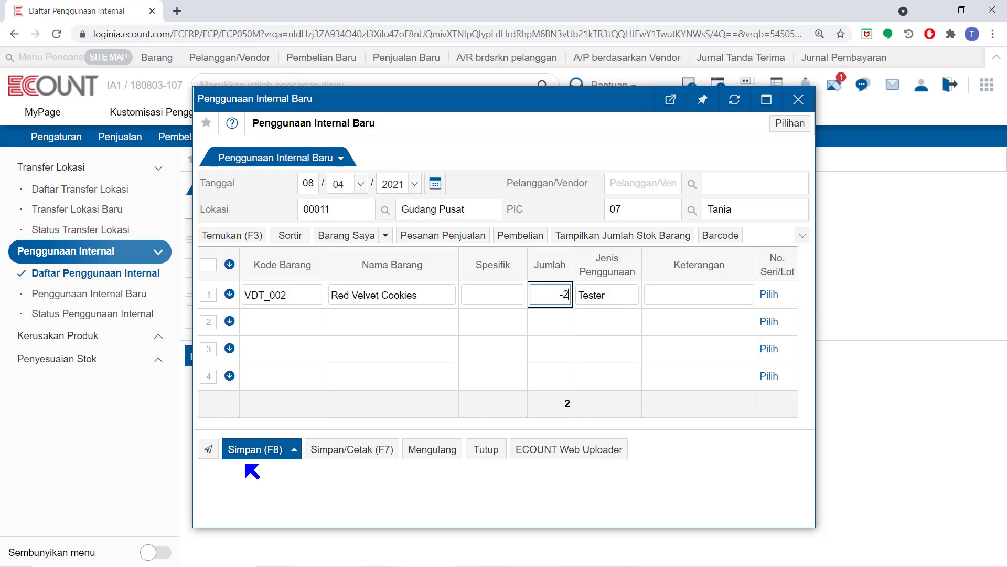
left_click(482, 449)
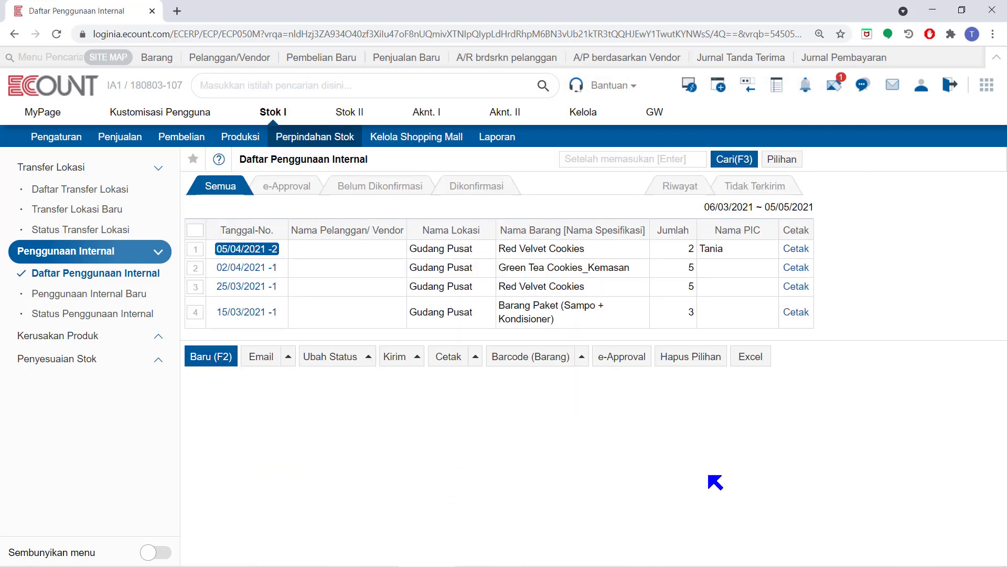
Search the internal use list from 06/01/2021 to 05/05/2021 for entries with the usage type Sample Toko
left_click(739, 163)
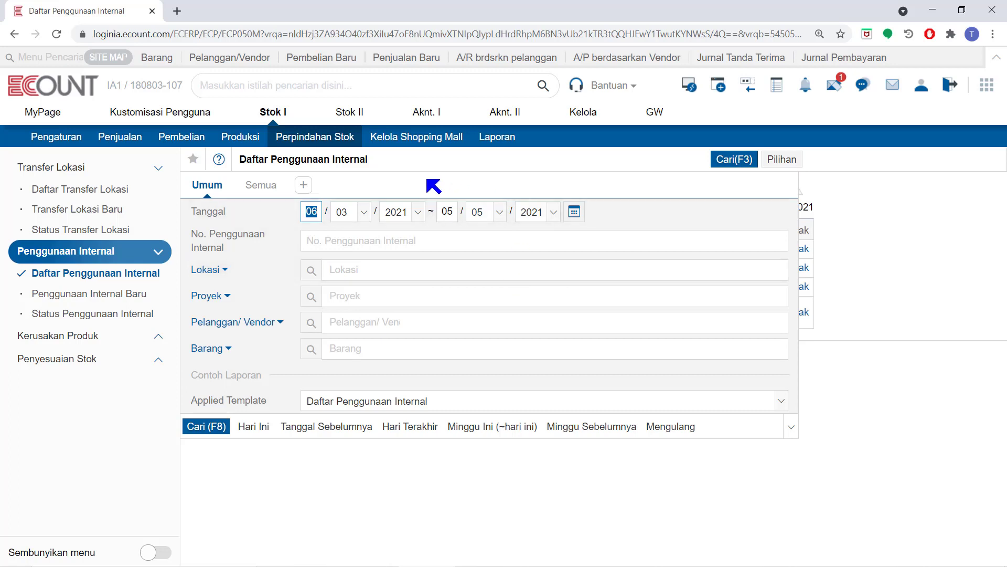
left_click(350, 212)
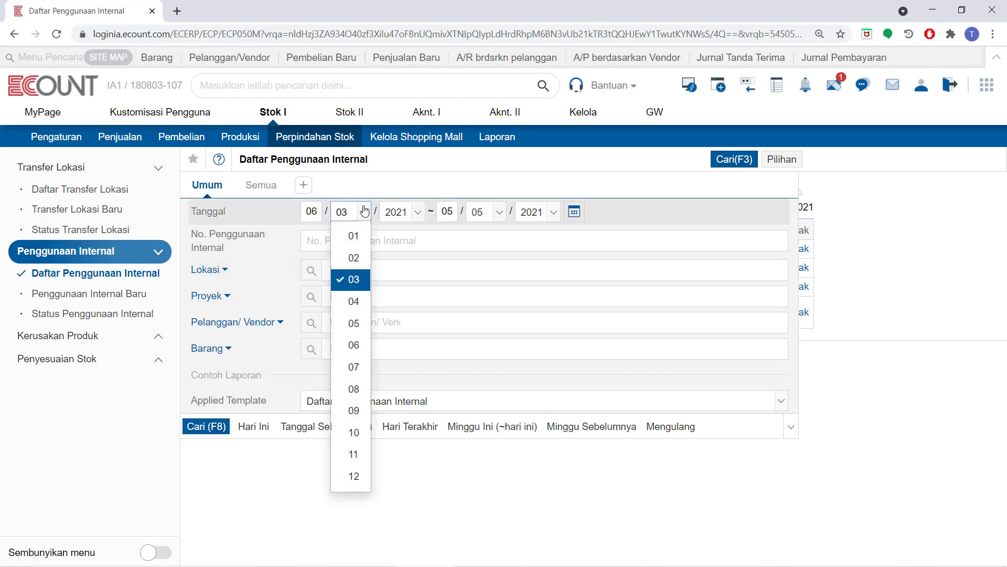
left_click(354, 236)
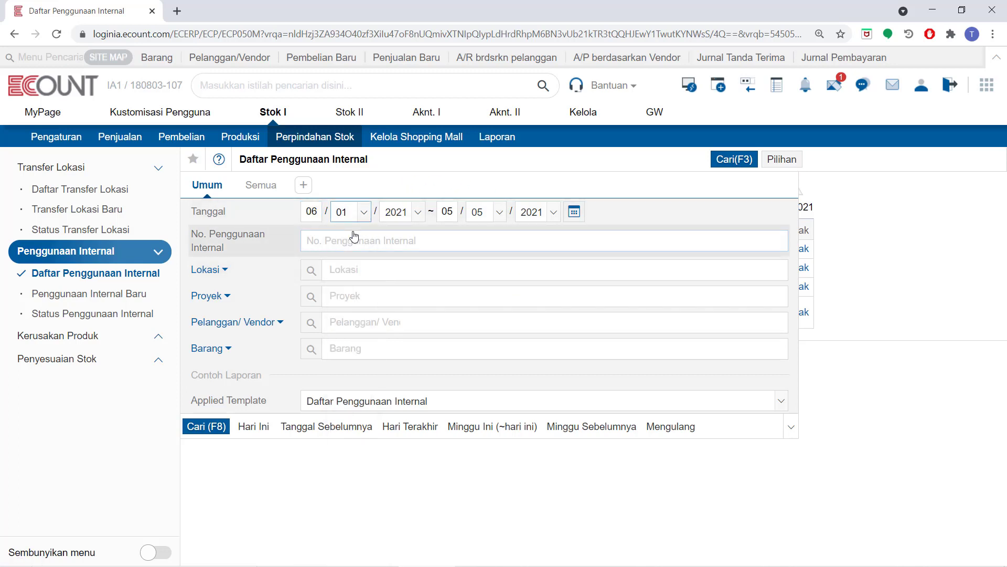
left_click(259, 185)
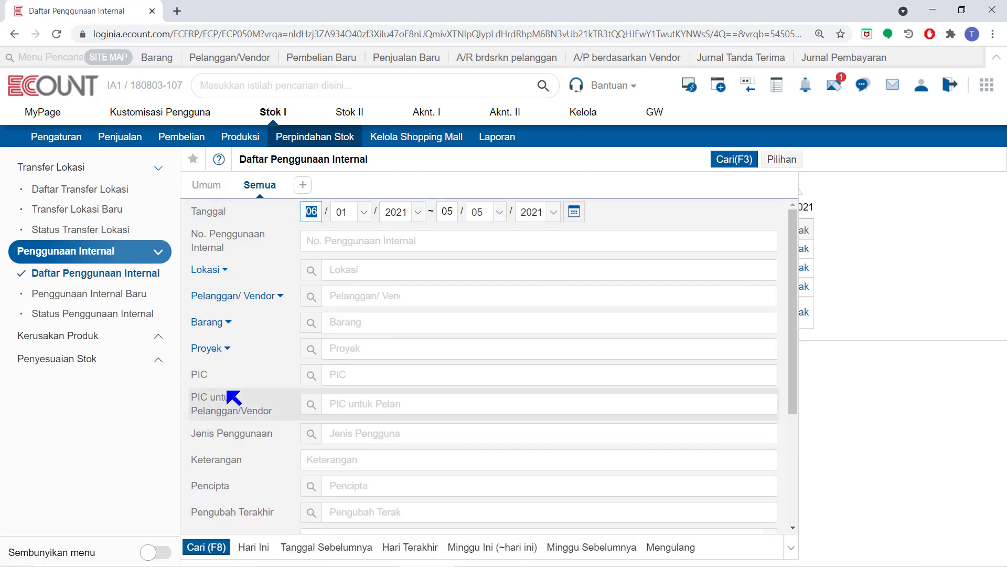
left_click(310, 434)
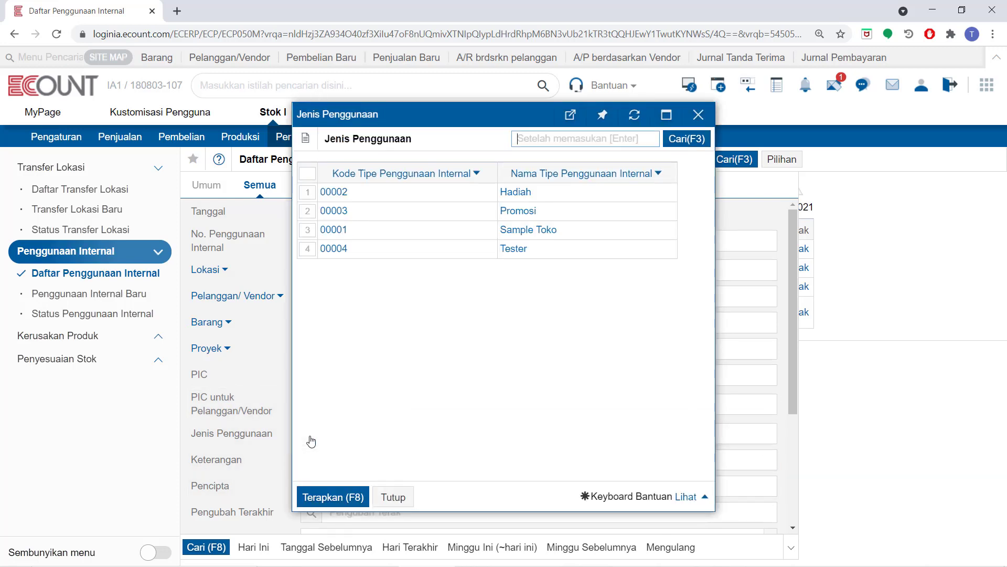
left_click(528, 229)
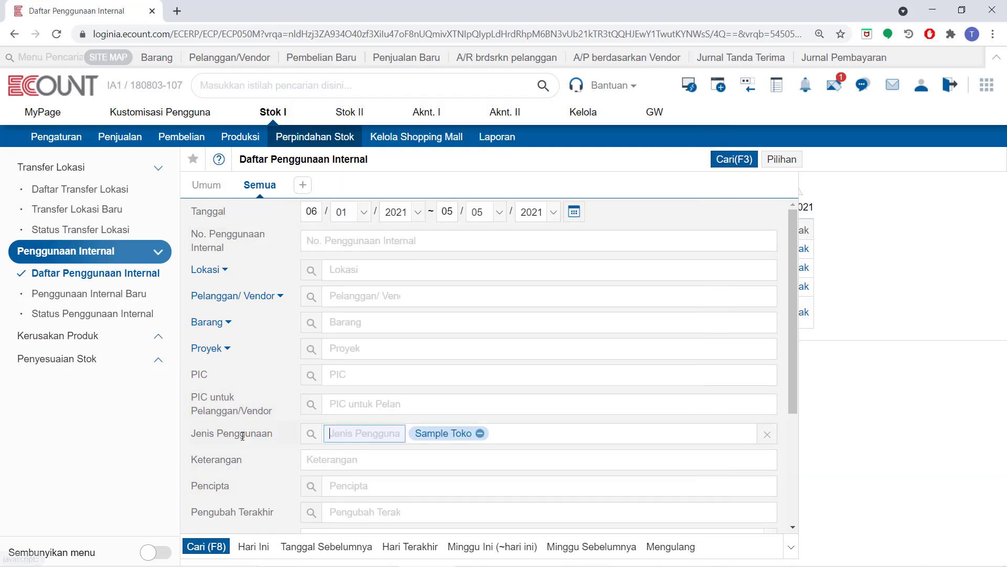
left_click(206, 546)
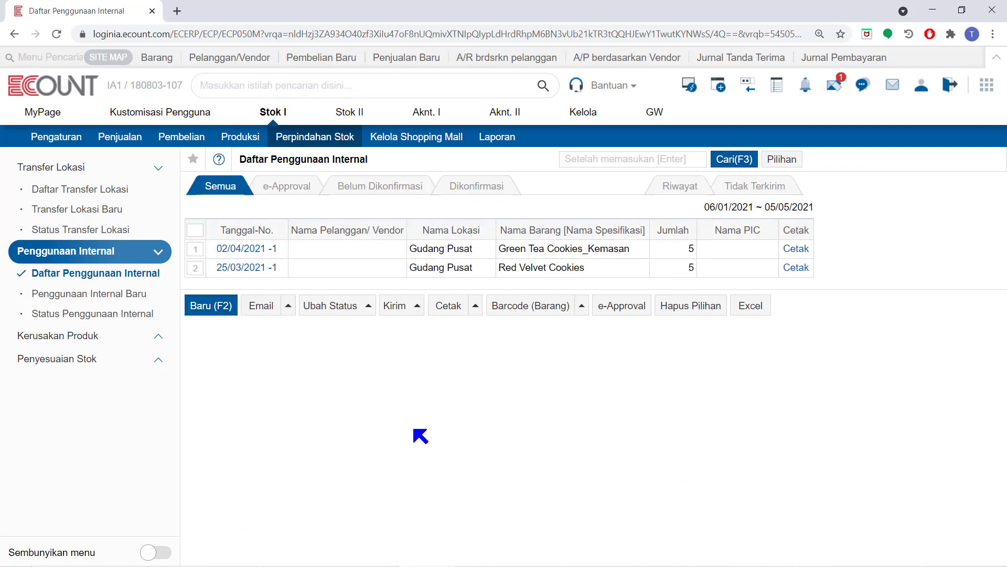
View the form for creating a new report template for the internal use list, and close it without saving
left_click(786, 159)
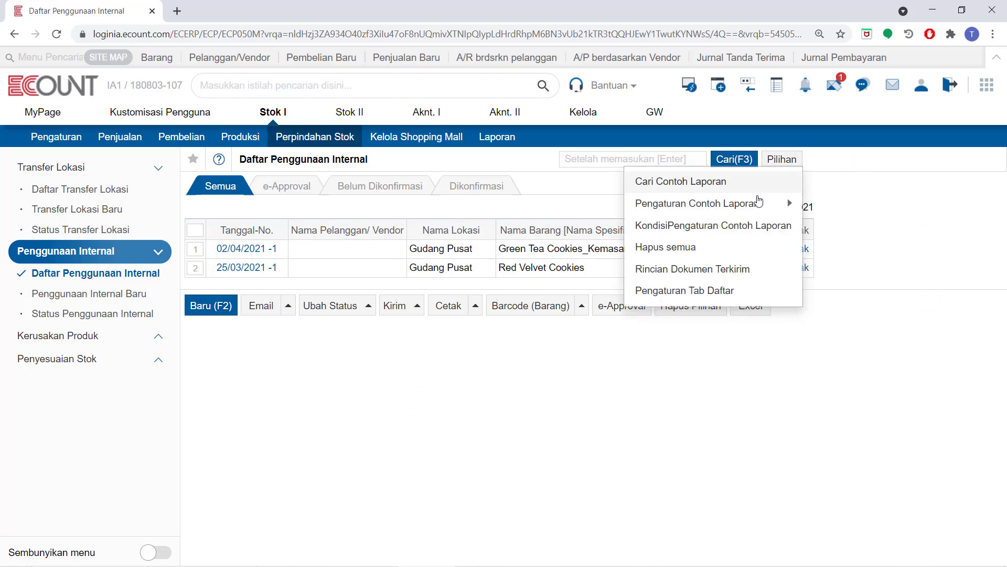
mouse_move(758, 207)
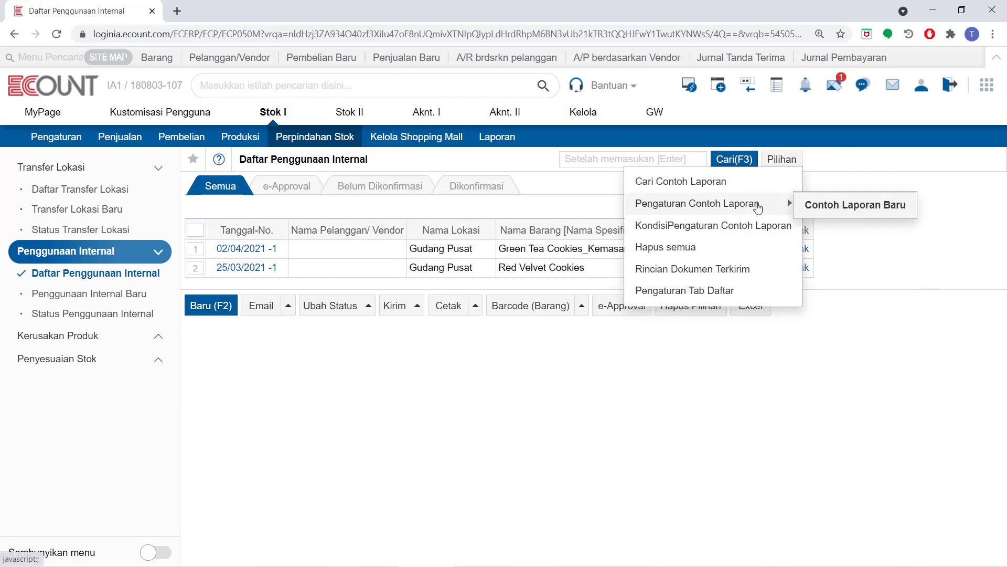
left_click(829, 211)
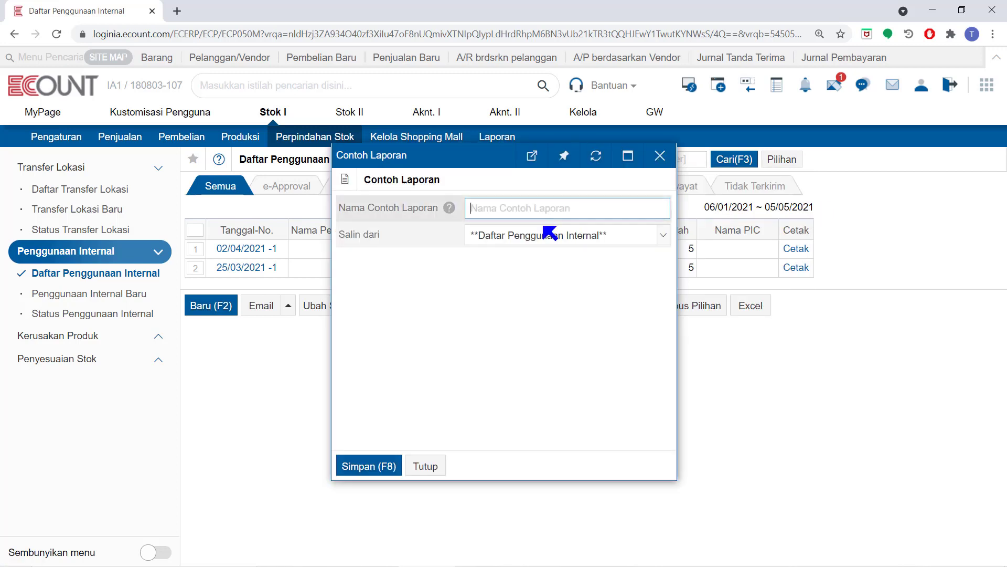
left_click(426, 466)
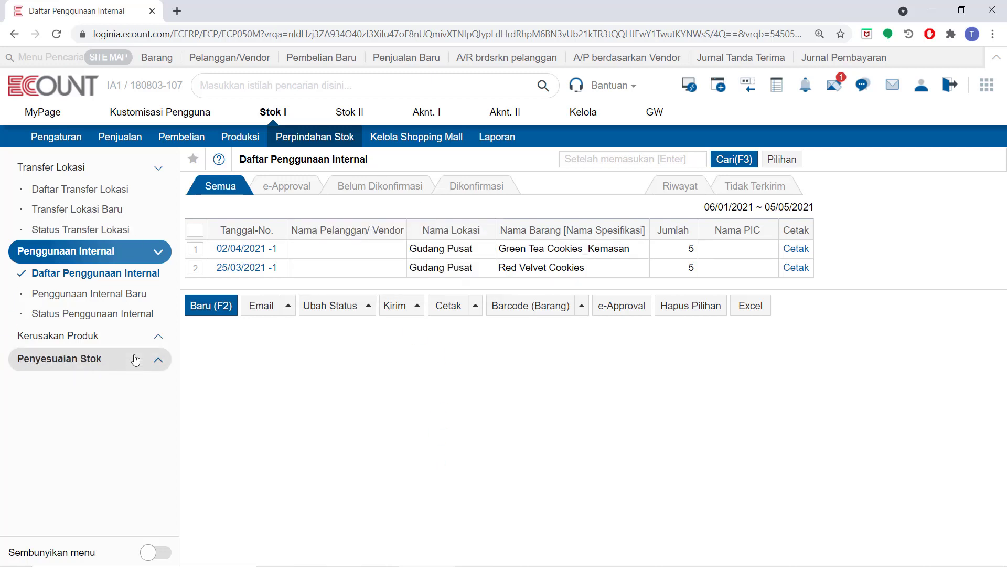
Generate the internal use status report (Status Penggunaan Internal) filtered to the usage type Sample Toko
left_click(152, 314)
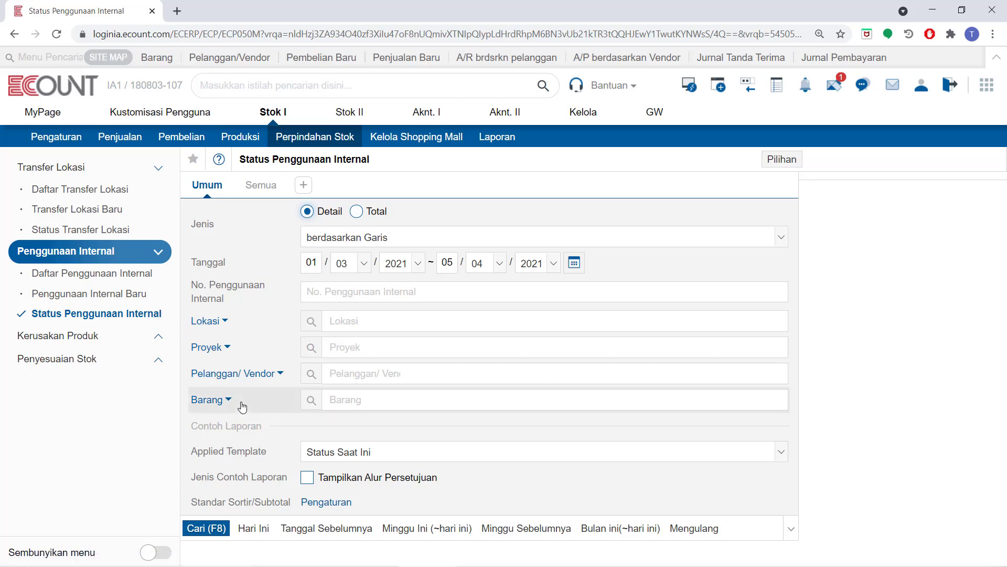
left_click(253, 187)
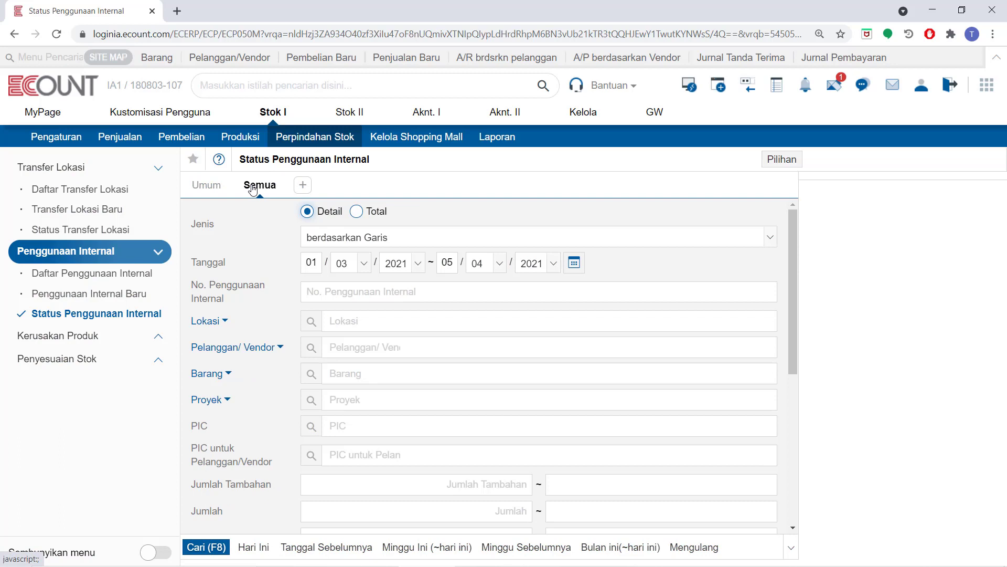
scroll(244, 464, "down", 4)
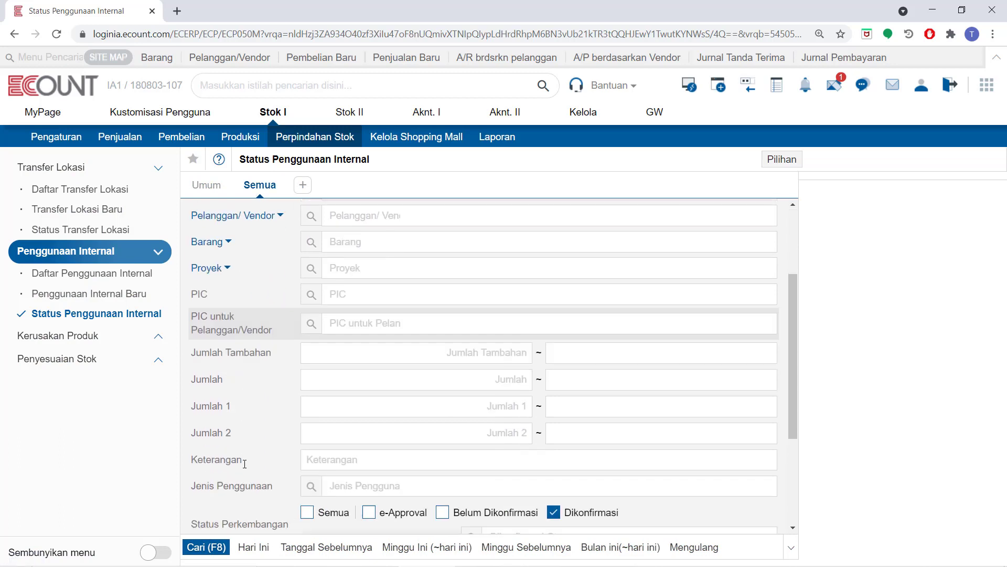
scroll(245, 464, "down", 2)
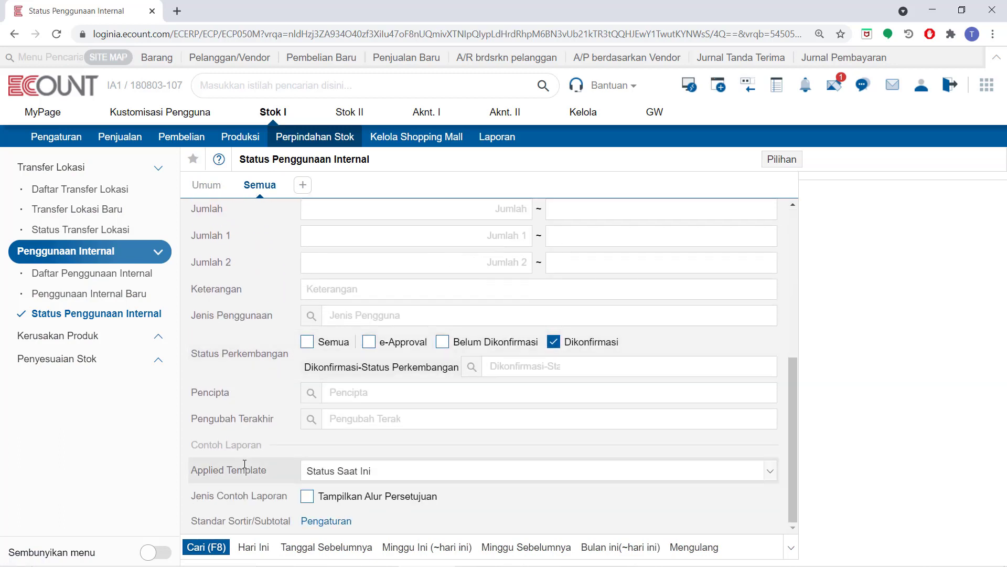
left_click(317, 318)
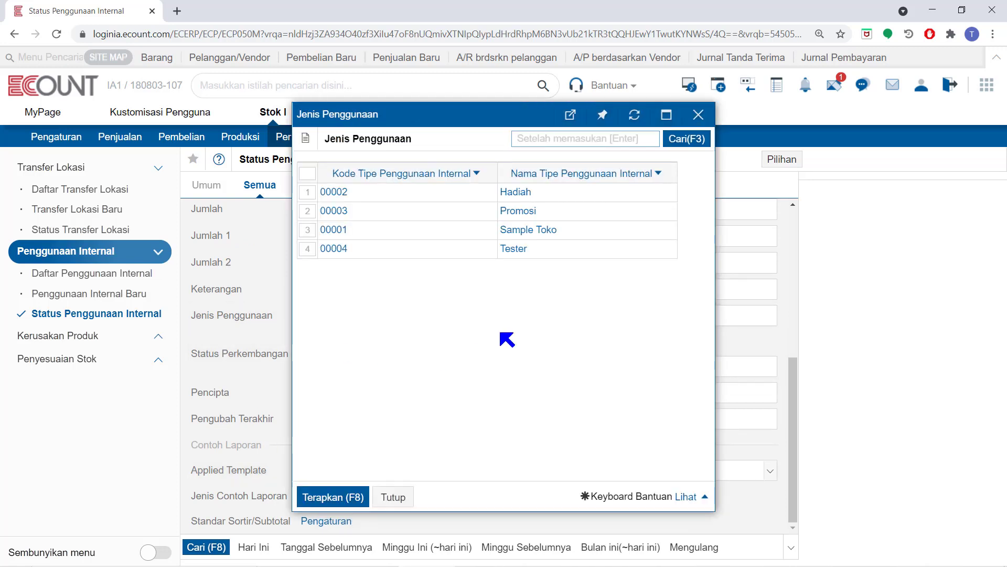
left_click(535, 234)
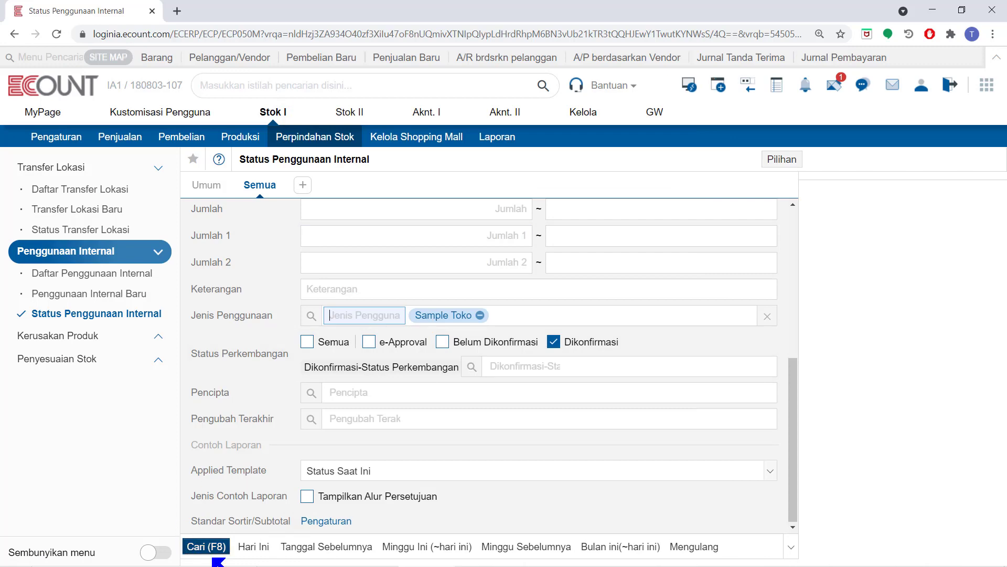
left_click(205, 546)
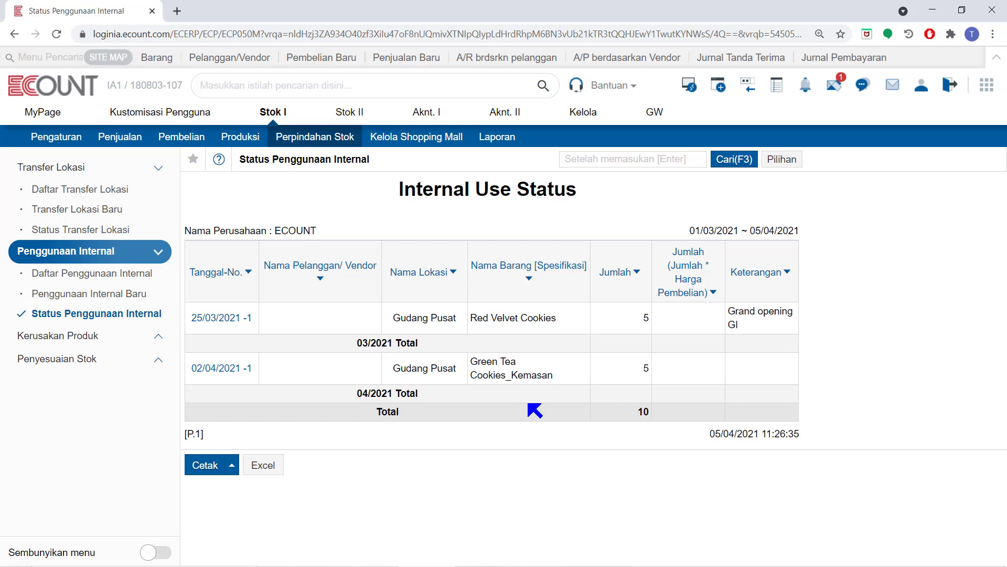
Examine the template settings and print output options available for the Internal Use Status report
left_click(782, 159)
mouse_move(784, 203)
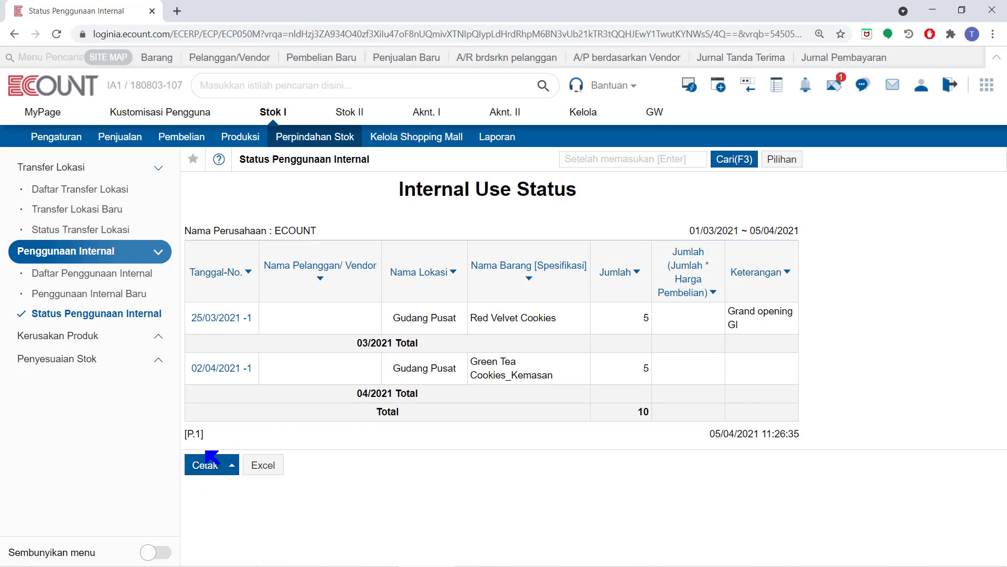
left_click(200, 468)
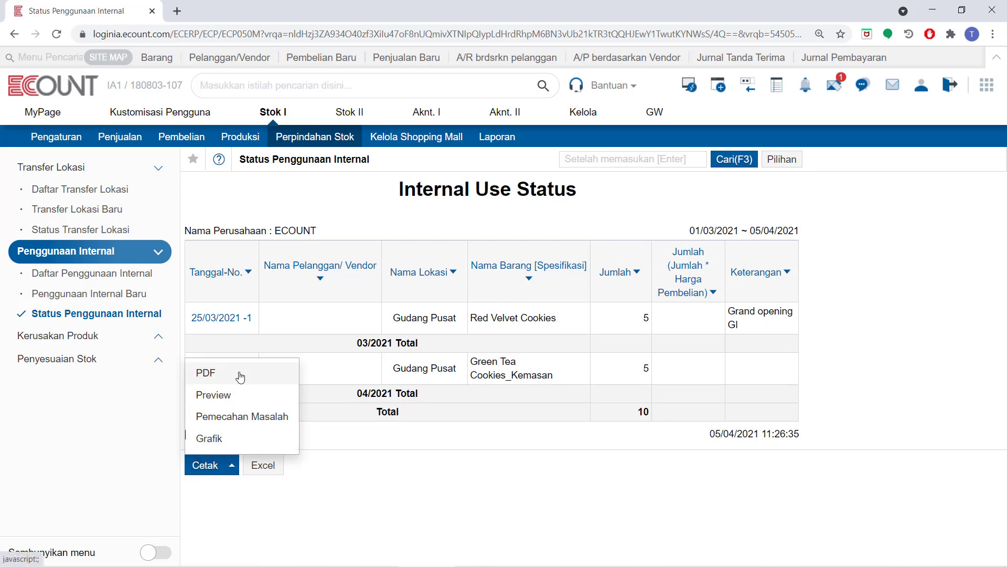